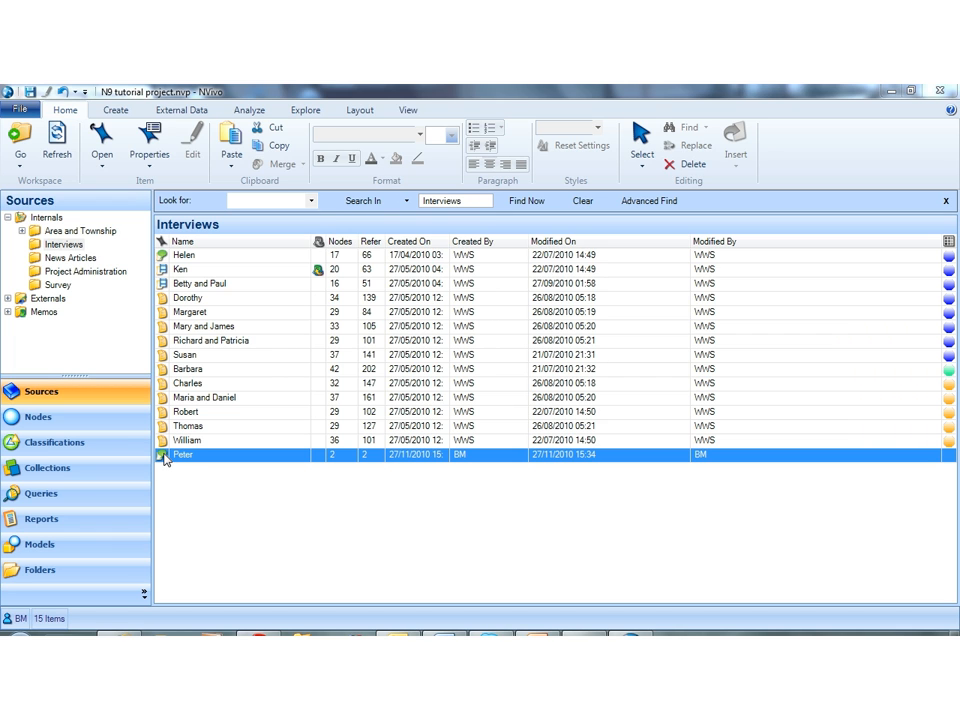
# Step: Open the selected audio interview, widen its detail pane and display the node list beside it
pyautogui.doubleClick(165, 456)
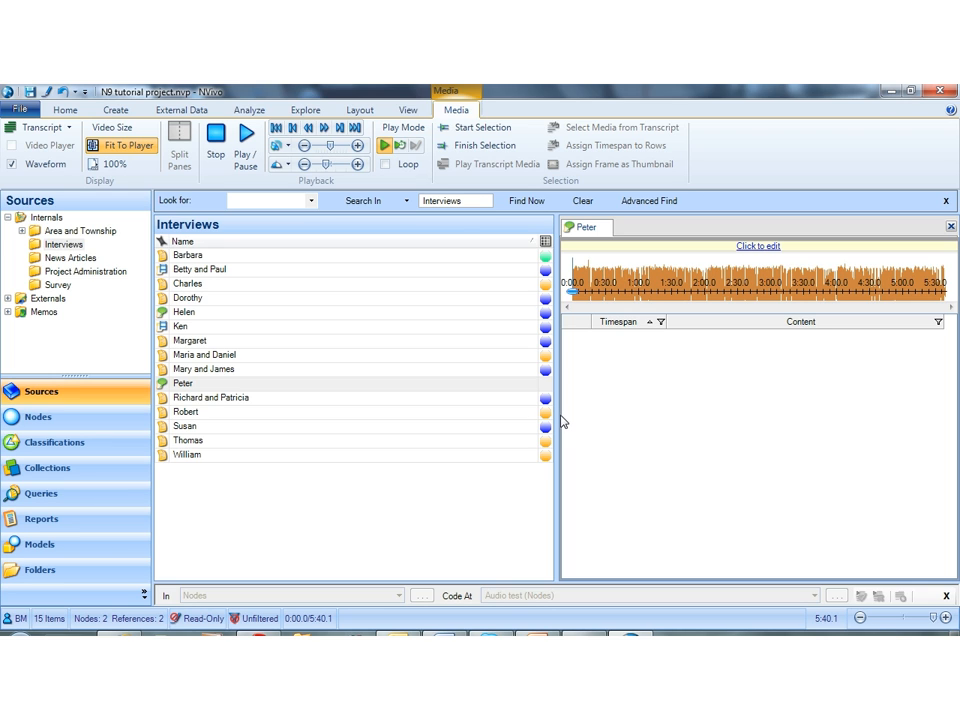
pyautogui.moveTo(563, 417); pyautogui.dragTo(450, 419)
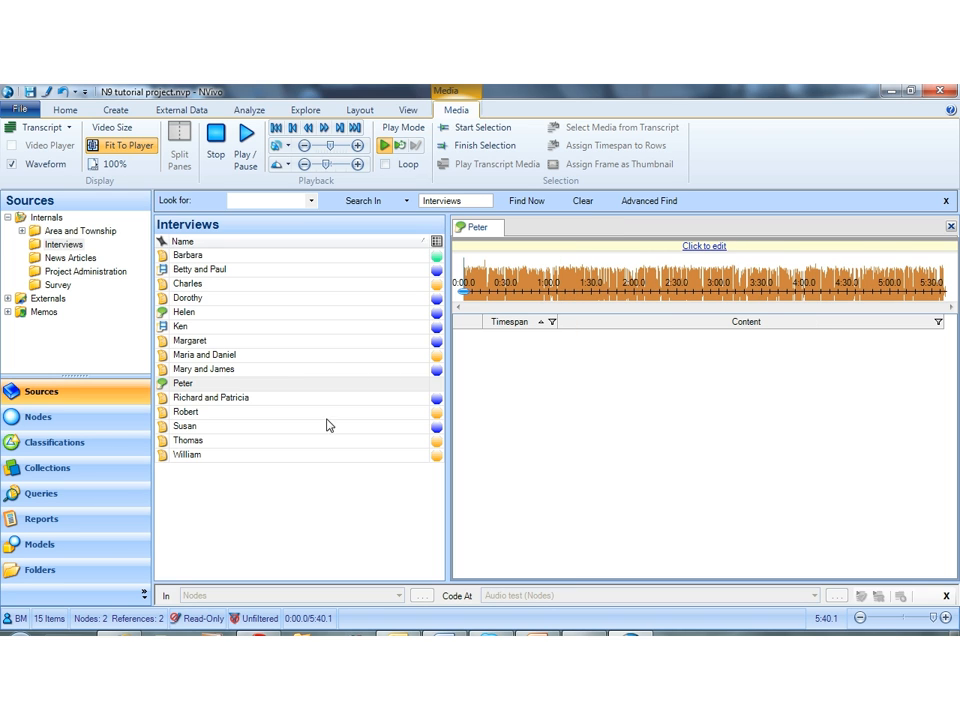
pyautogui.click(88, 417)
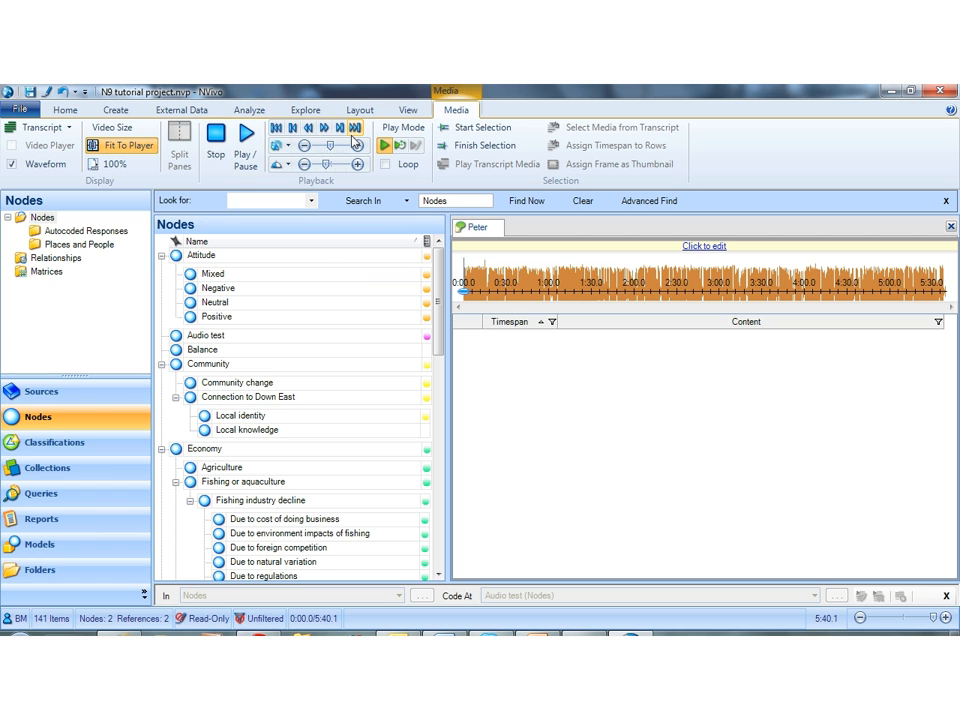
# Step: Play the audio interview and mark a passage from about 0:11 to 0:44 as the selection, stopping playback at the end
pyautogui.rightClick(466, 294)
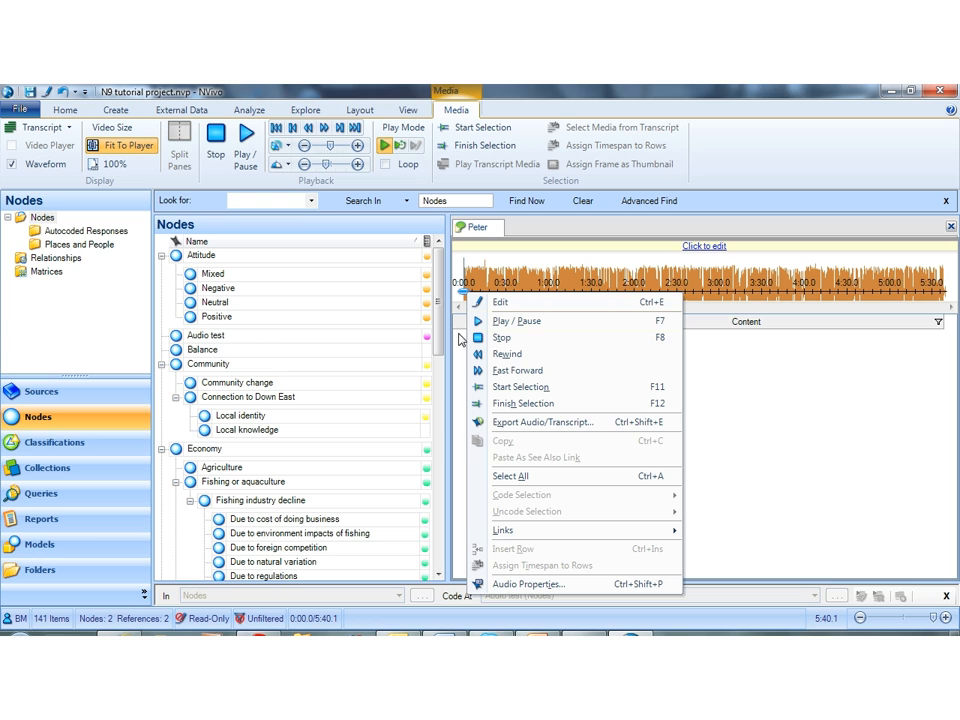
pyautogui.click(536, 324)
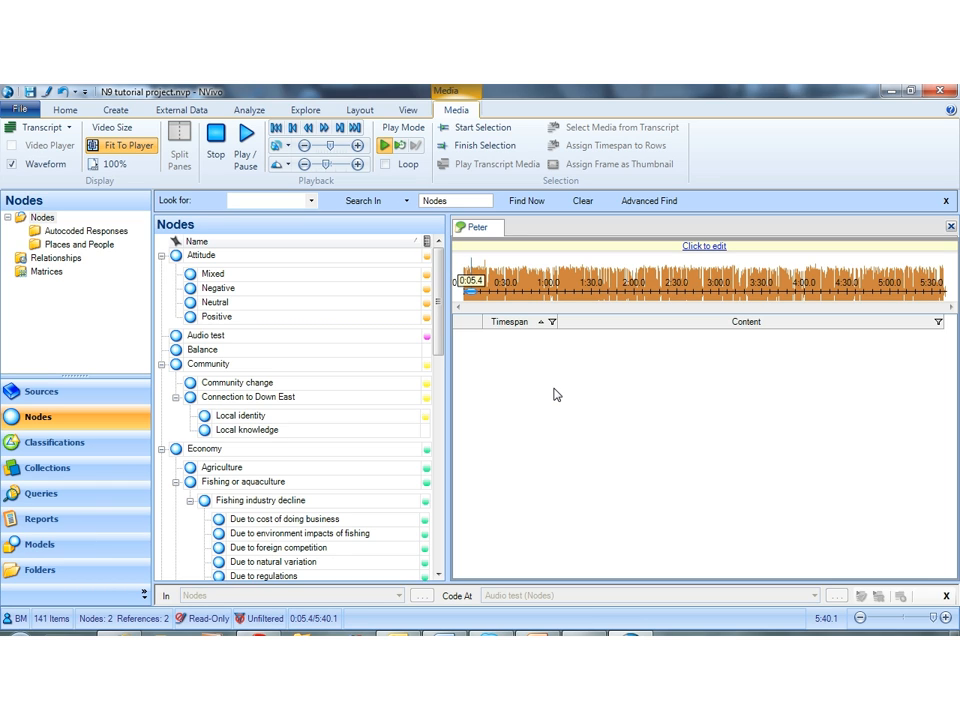
pyautogui.rightClick(481, 297)
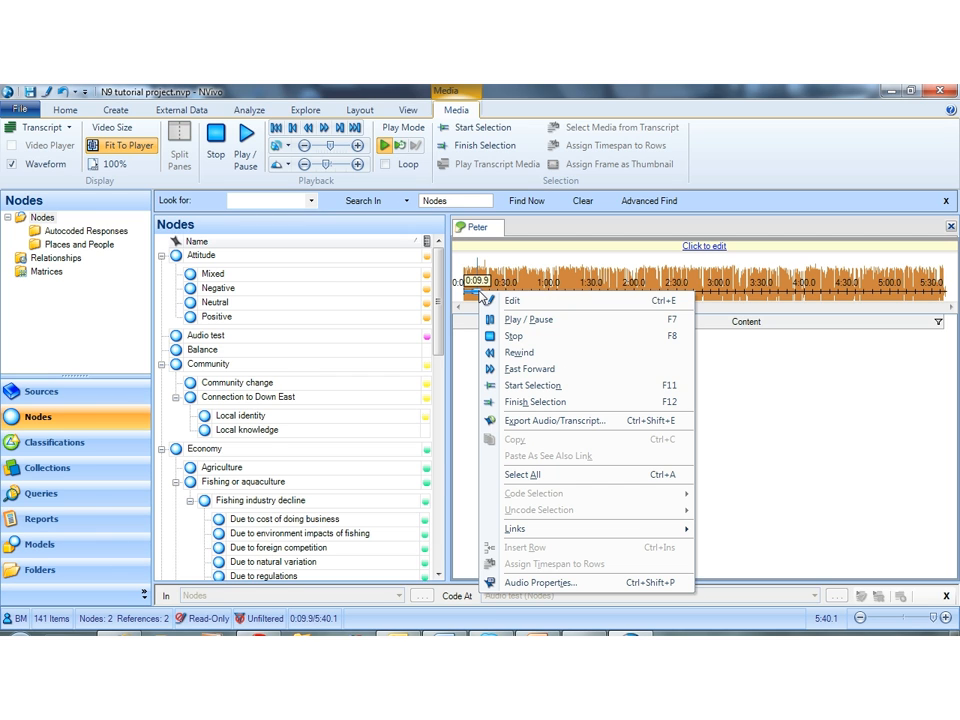
pyautogui.click(549, 386)
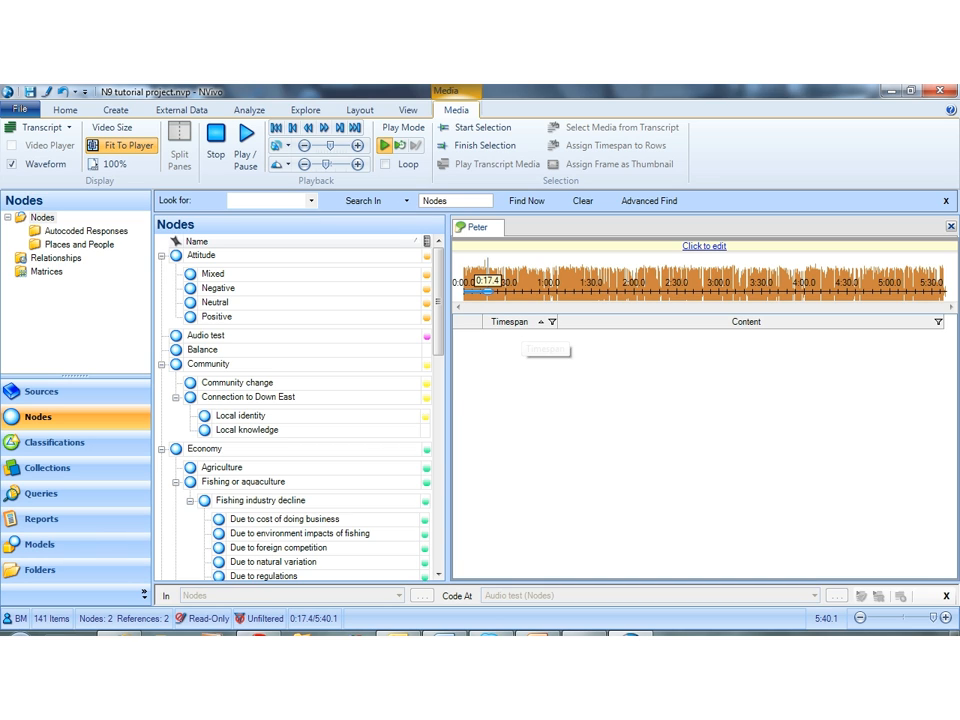
pyautogui.moveTo(490, 292); pyautogui.dragTo(514, 292)
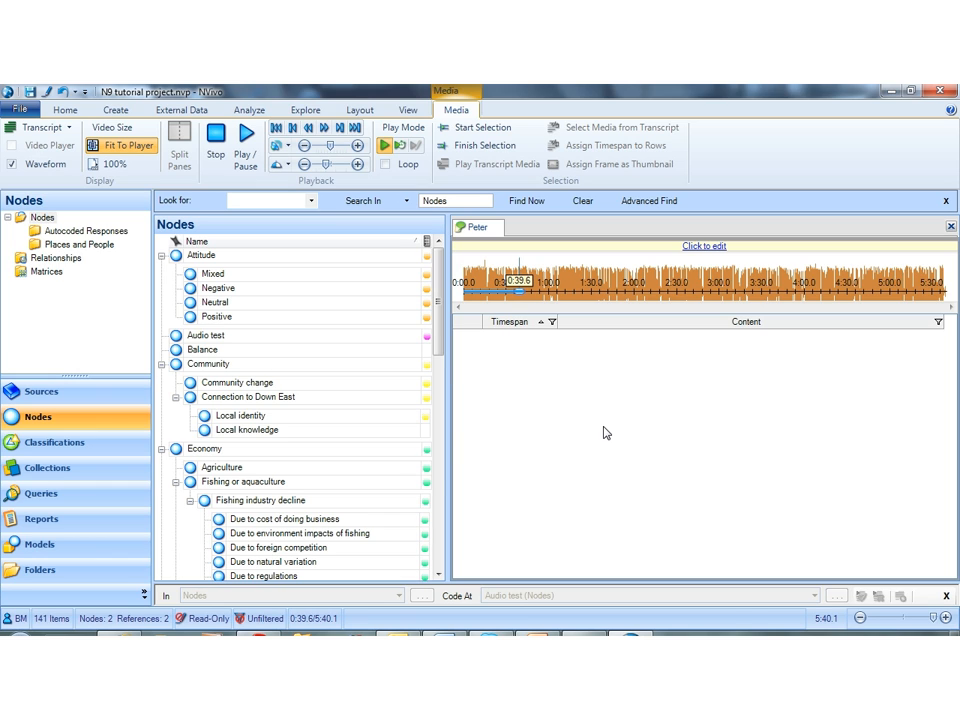
pyautogui.rightClick(528, 291)
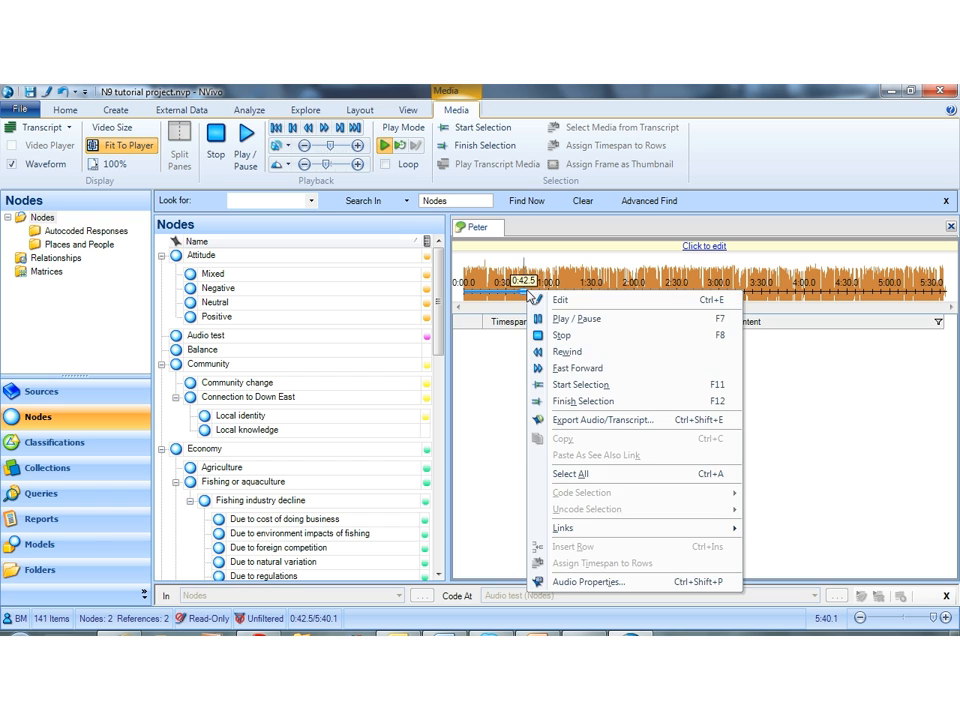
pyautogui.click(589, 402)
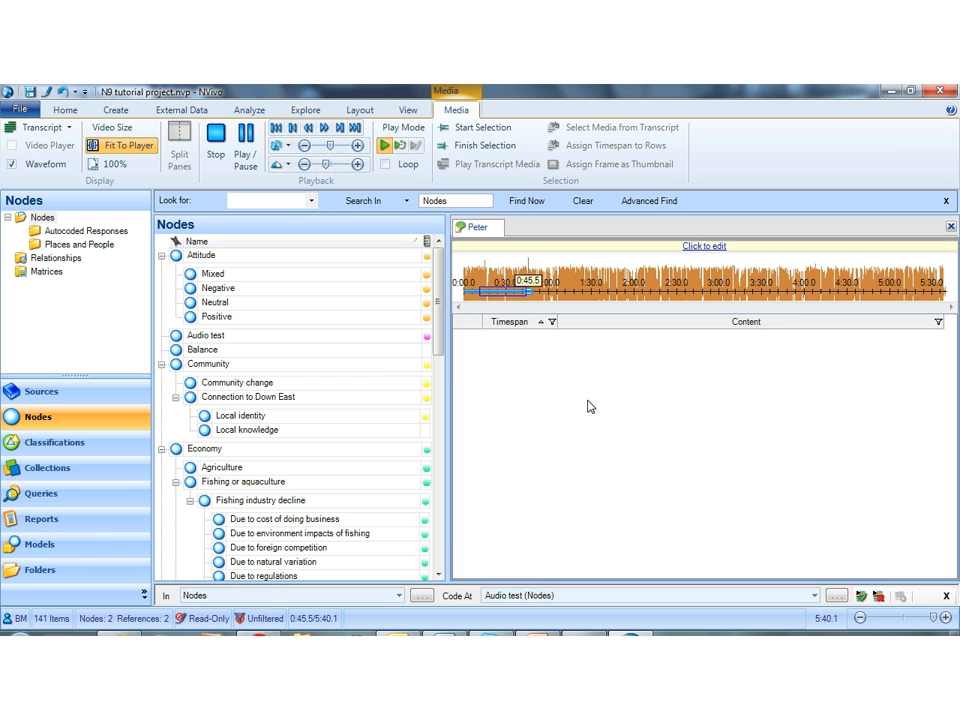
pyautogui.rightClick(535, 291)
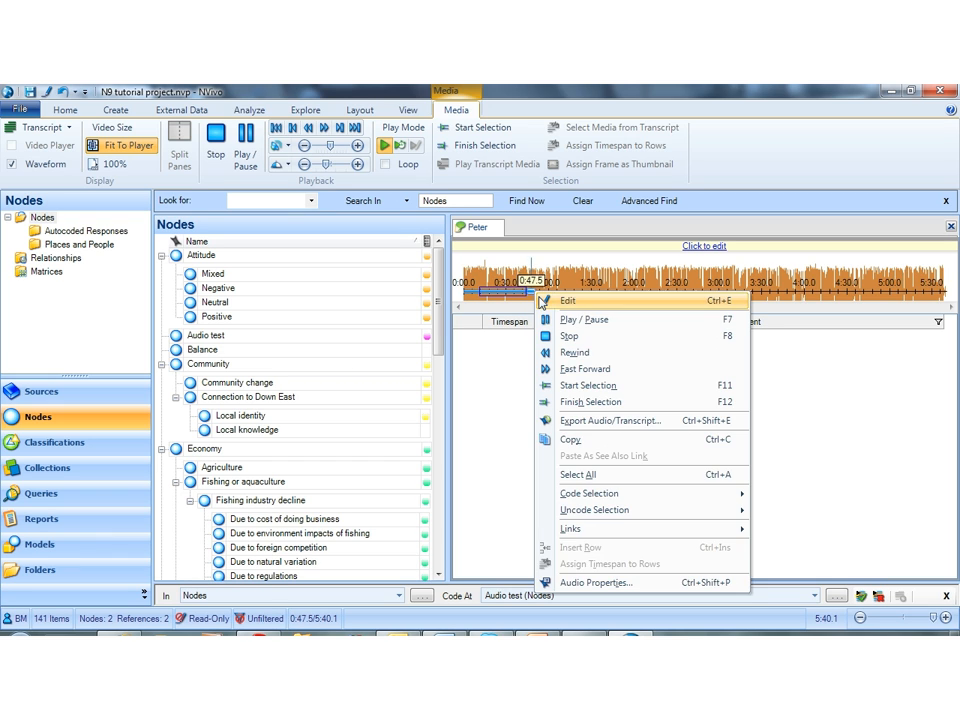
pyautogui.click(568, 337)
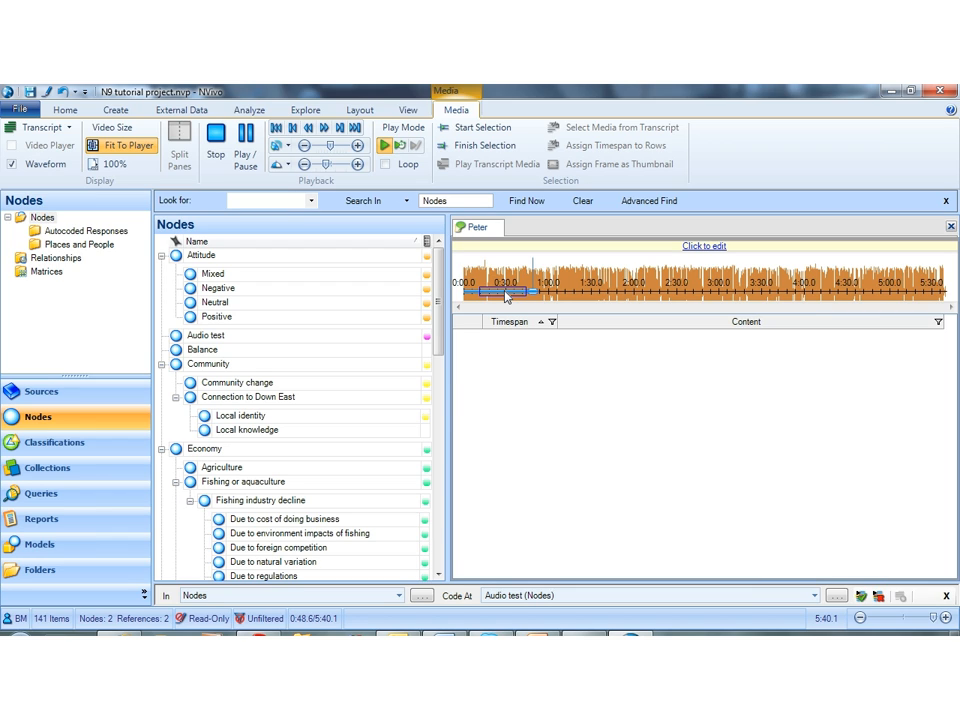
# Step: Code the selected audio passage at the existing node Audio test
pyautogui.moveTo(505, 296); pyautogui.dragTo(357, 347)
pyautogui.rightClick(510, 295)
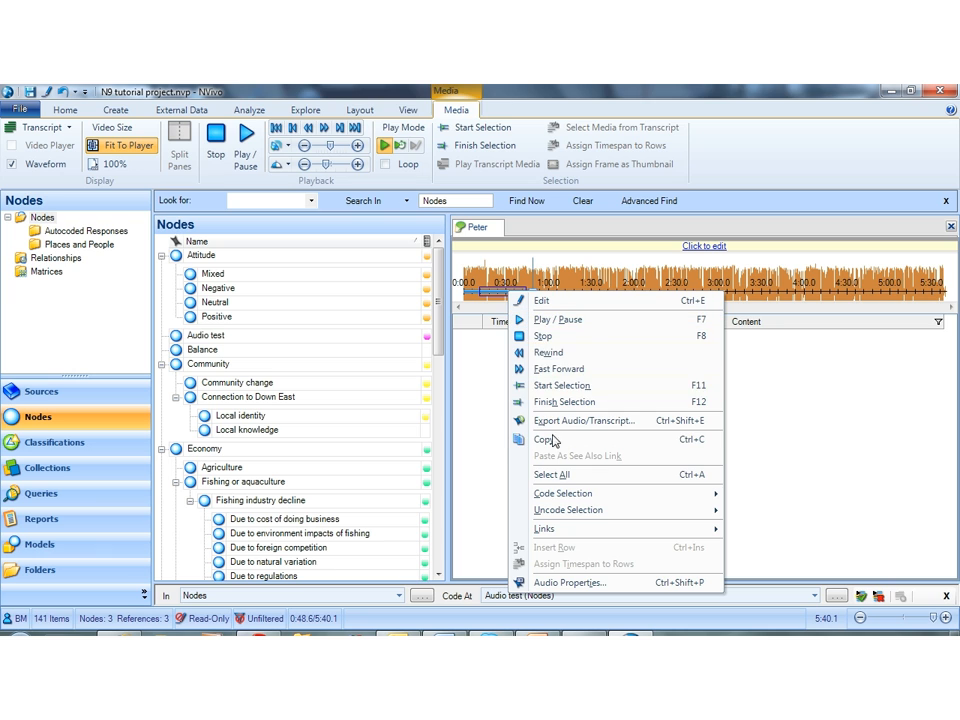
pyautogui.moveTo(621, 498)
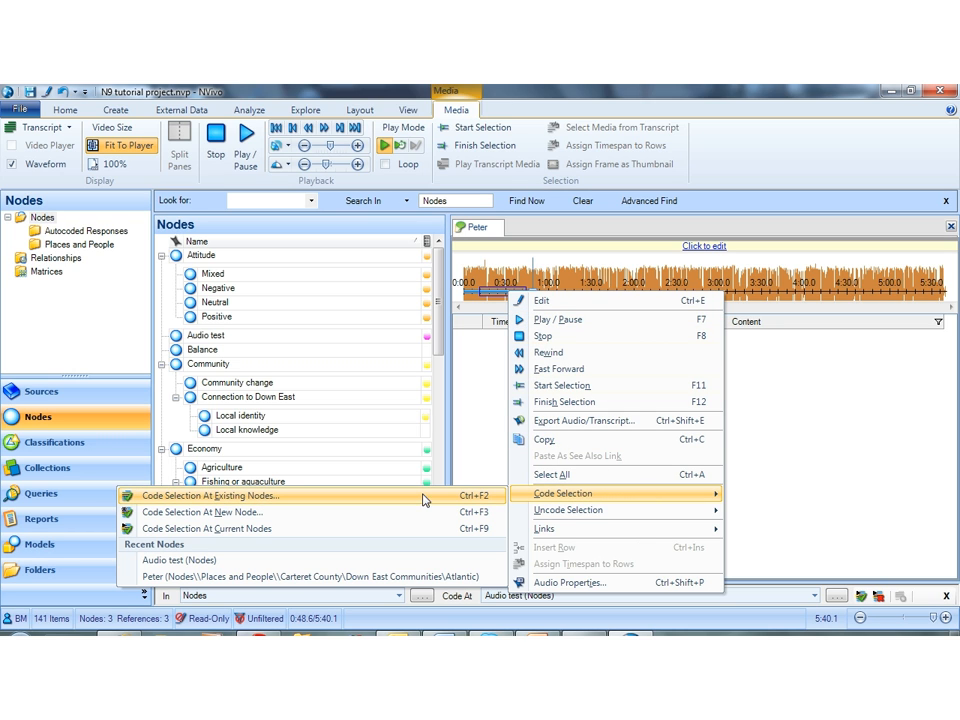
pyautogui.click(412, 496)
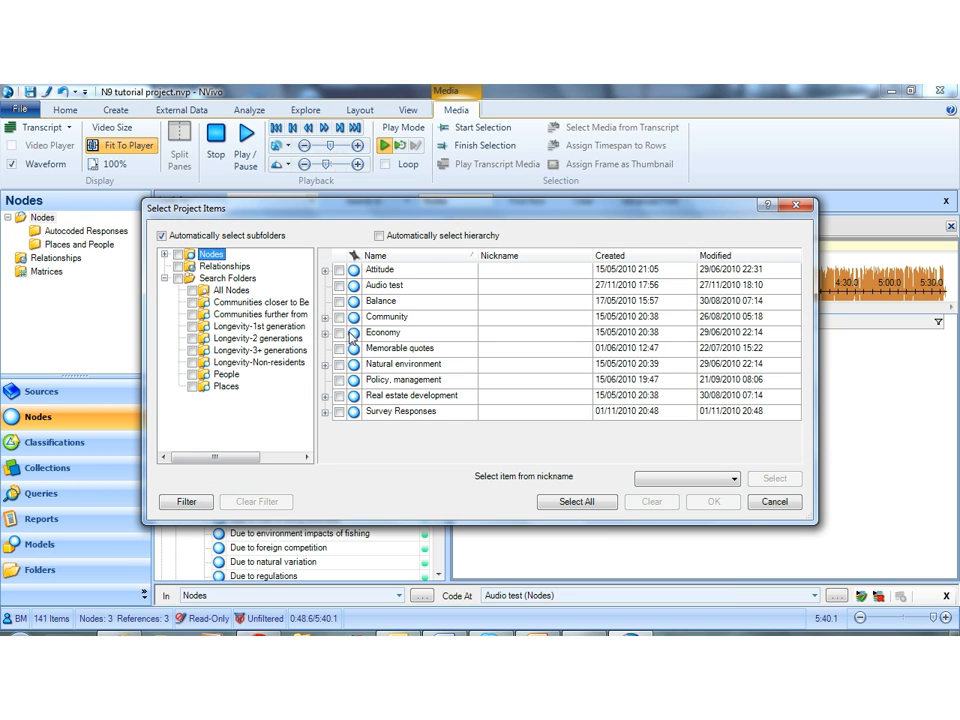
pyautogui.click(339, 286)
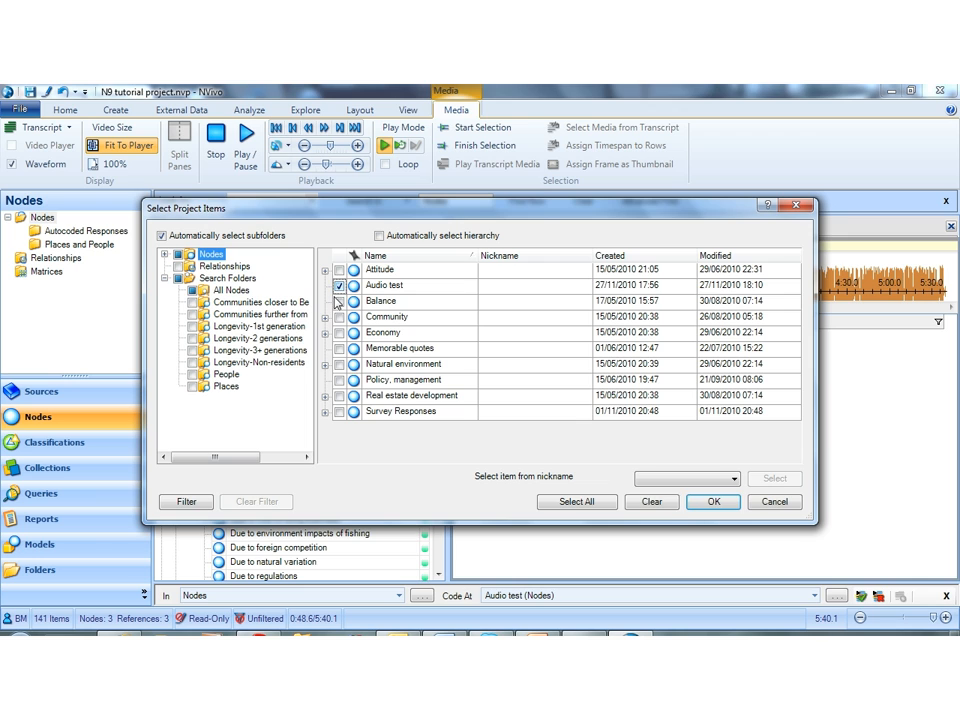
pyautogui.click(325, 318)
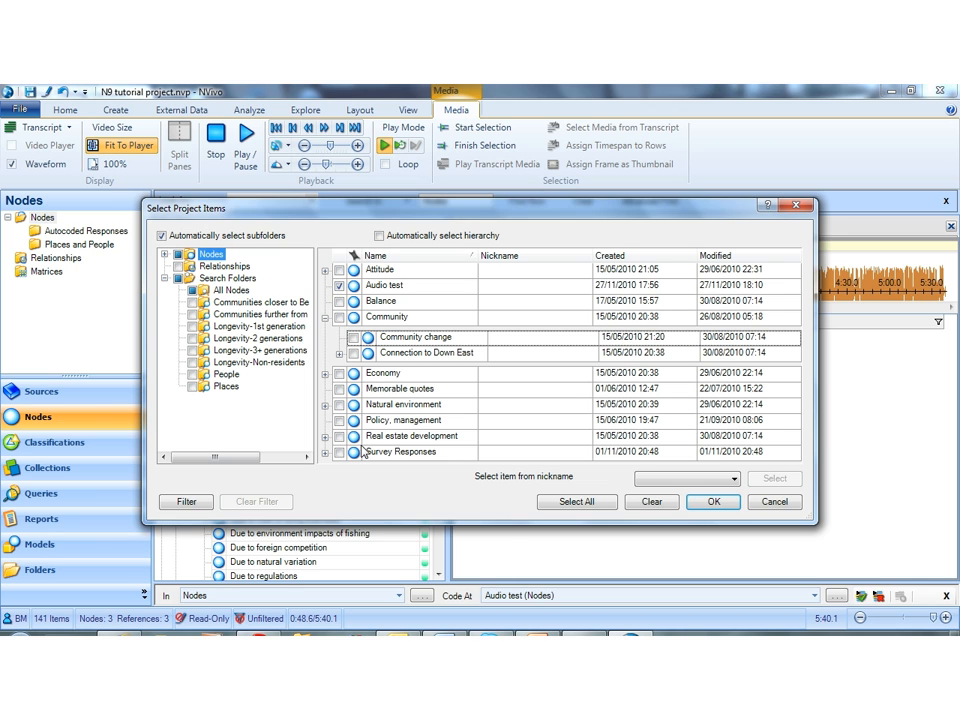
pyautogui.click(725, 508)
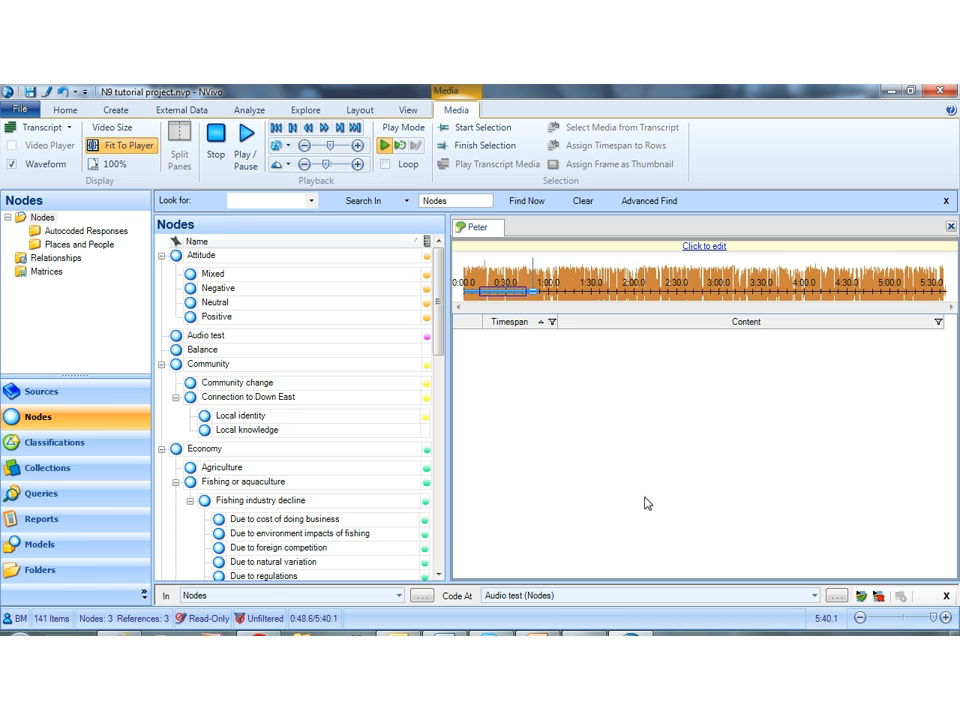
pyautogui.moveTo(505, 295); pyautogui.dragTo(216, 339)
# Step: Open the Audio test node and play the audio coded there
pyautogui.doubleClick(178, 339)
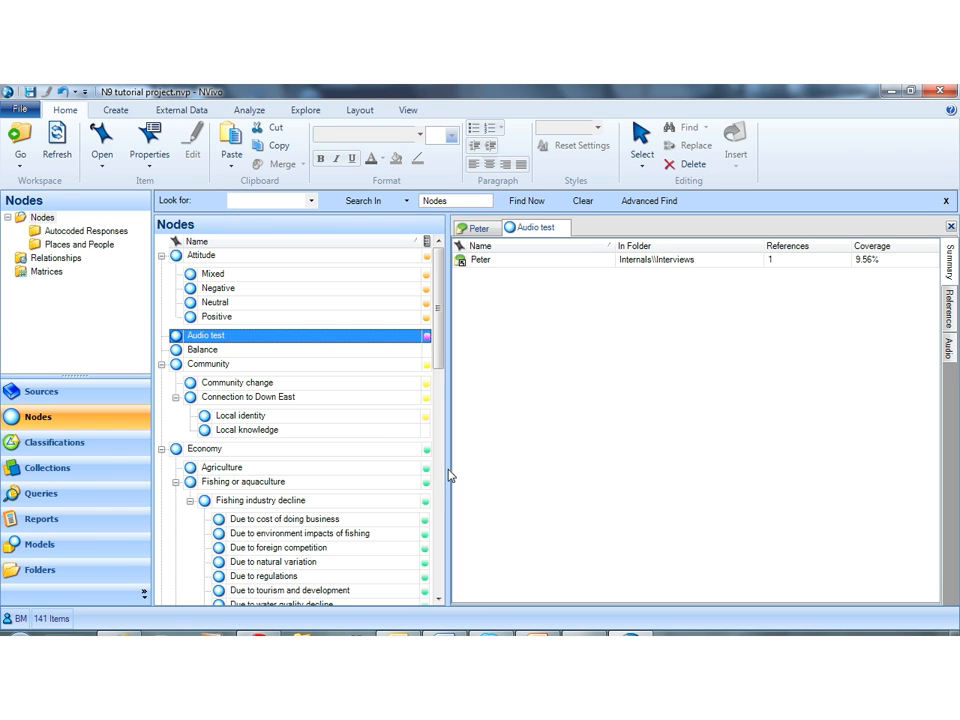
pyautogui.click(948, 346)
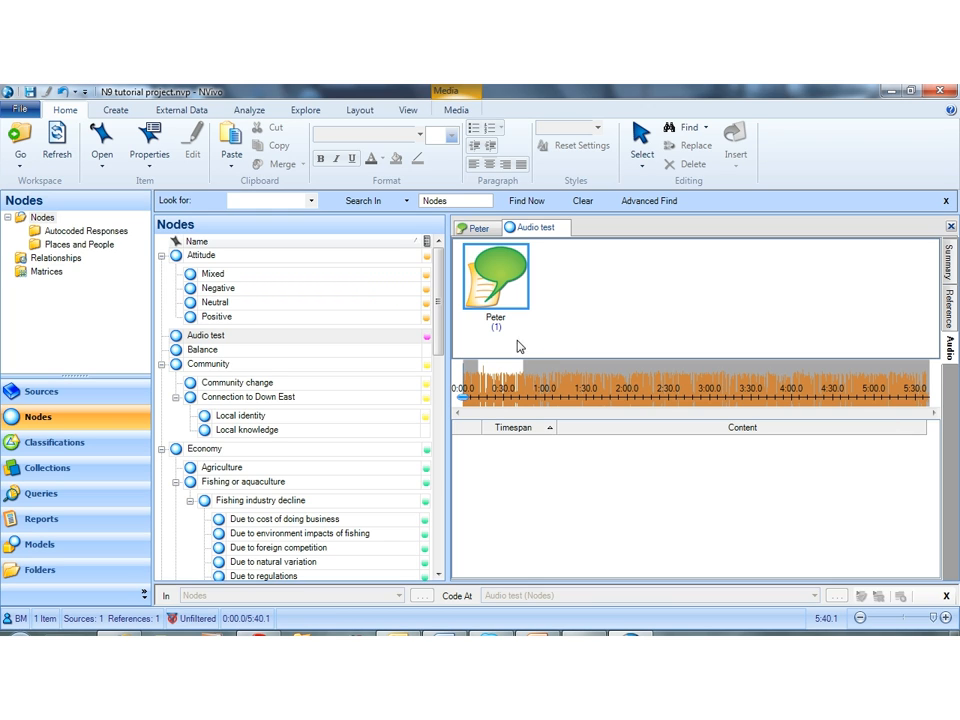
pyautogui.rightClick(463, 393)
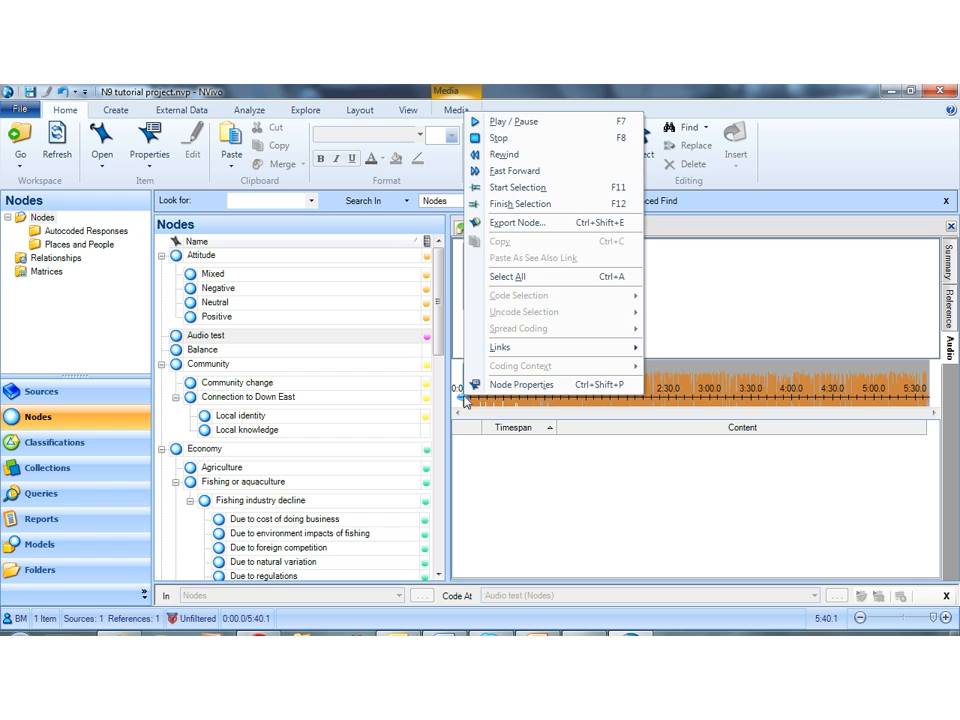
pyautogui.click(525, 121)
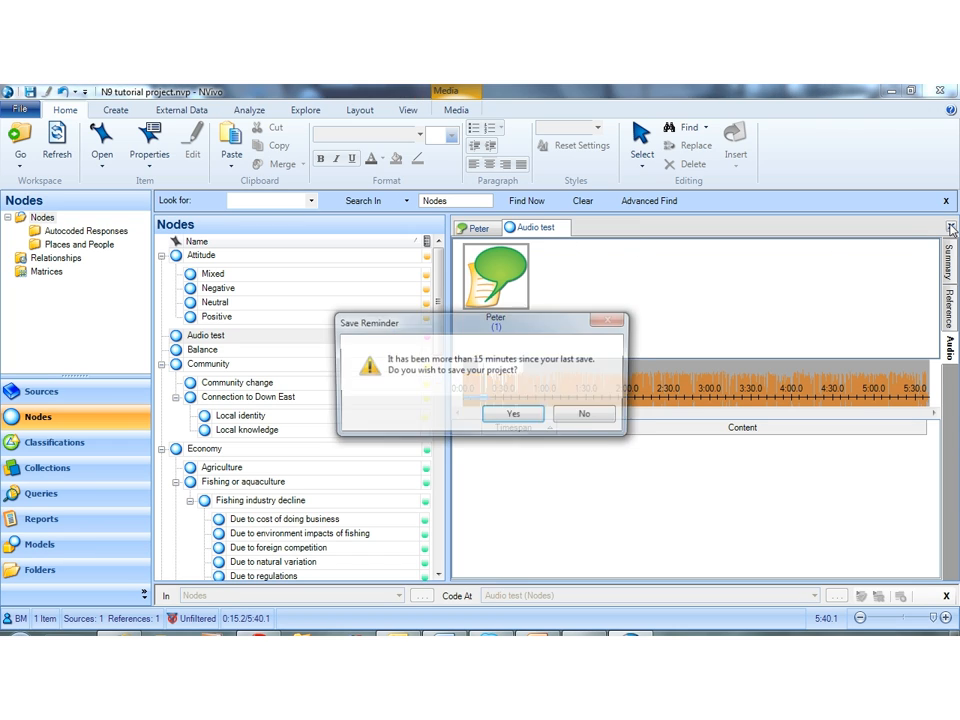
# Step: Save the project and close both the Audio test node and the audio interview
pyautogui.click(527, 415)
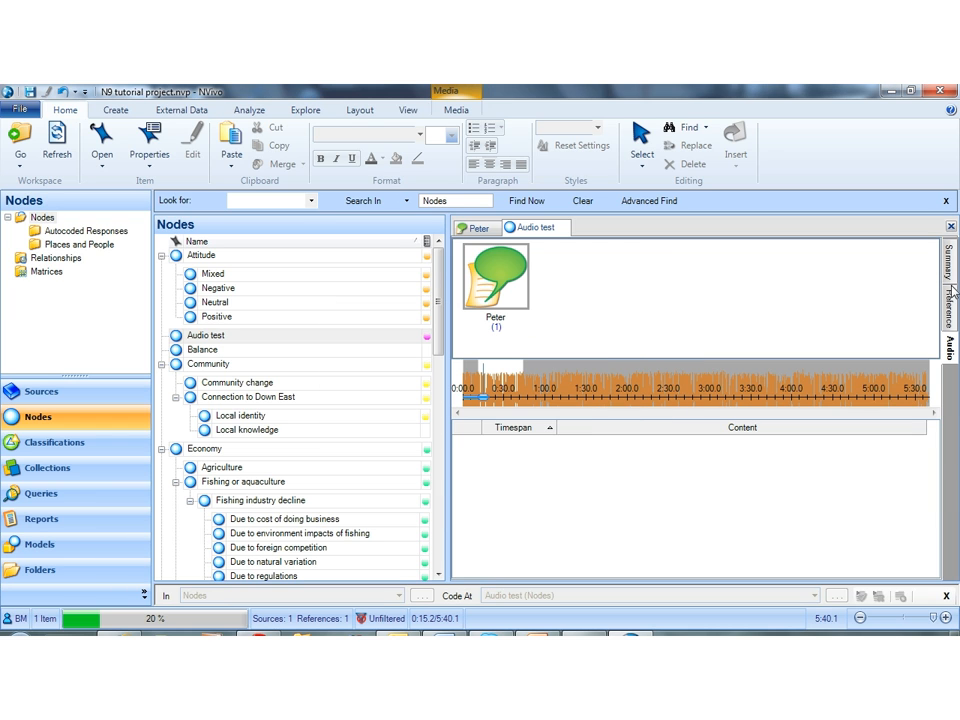
pyautogui.click(951, 227)
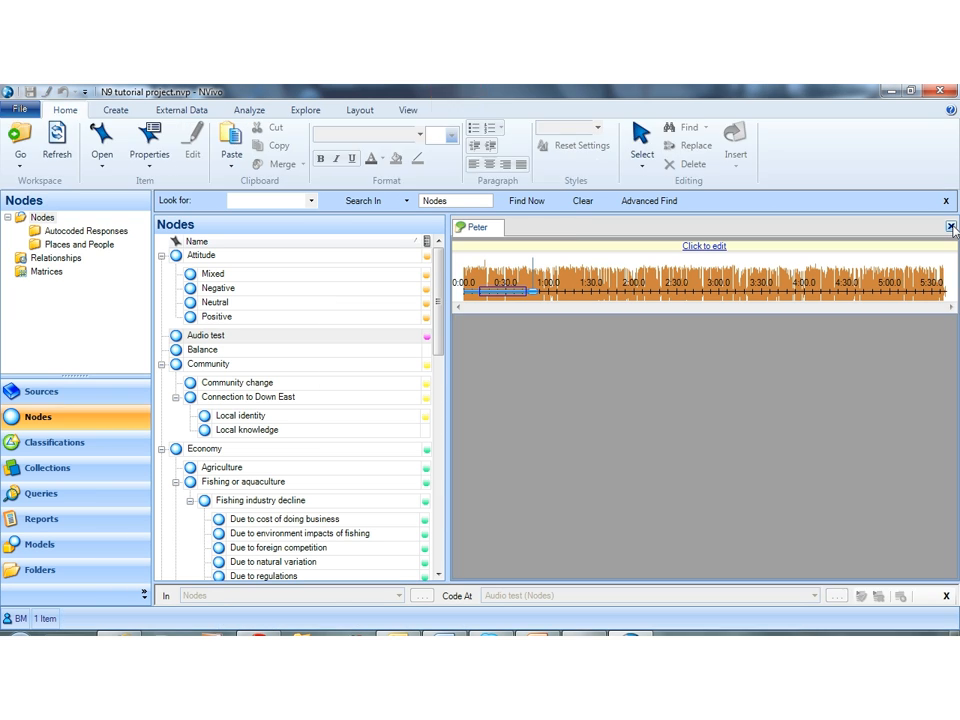
pyautogui.hotkey('ctrl', 'F4')
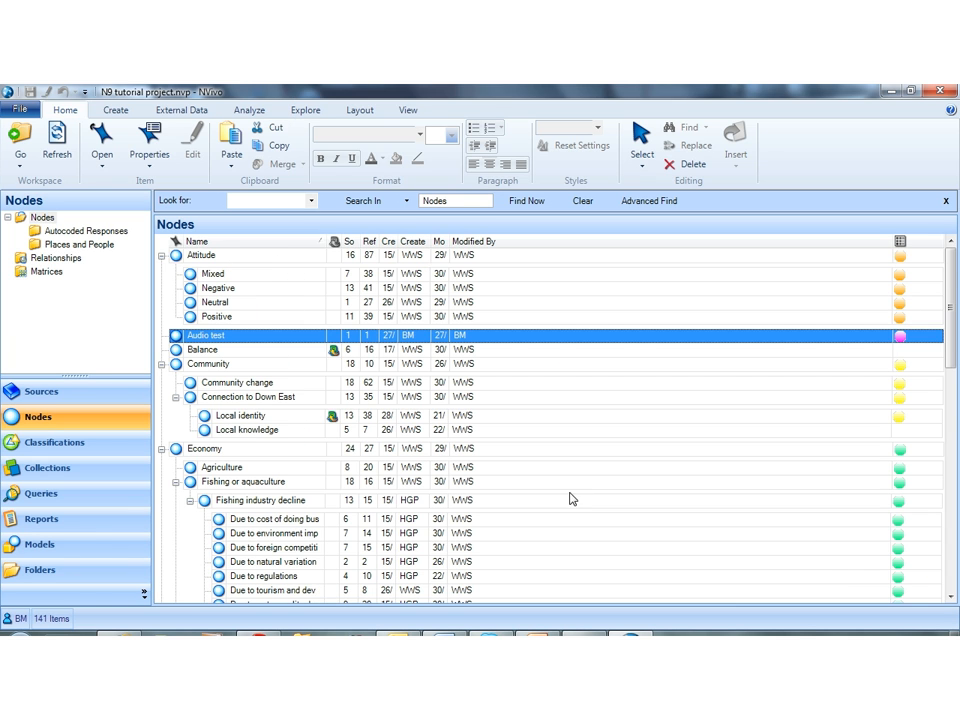
# Step: Open the two-person video interview from the Interviews sources and widen its detail pane
pyautogui.click(113, 390)
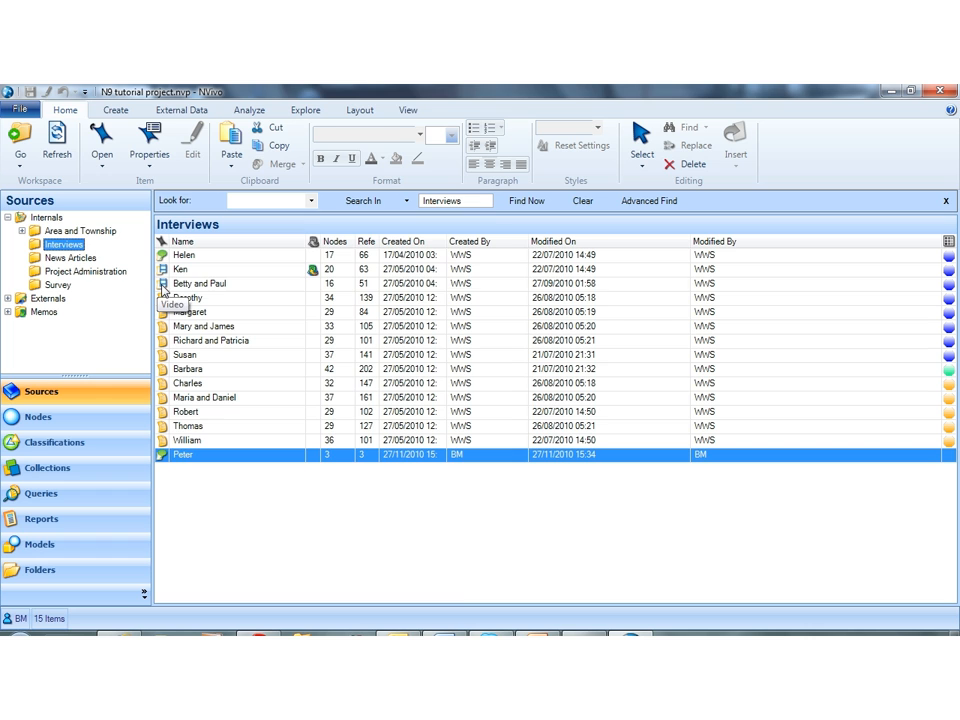
pyautogui.click(165, 288)
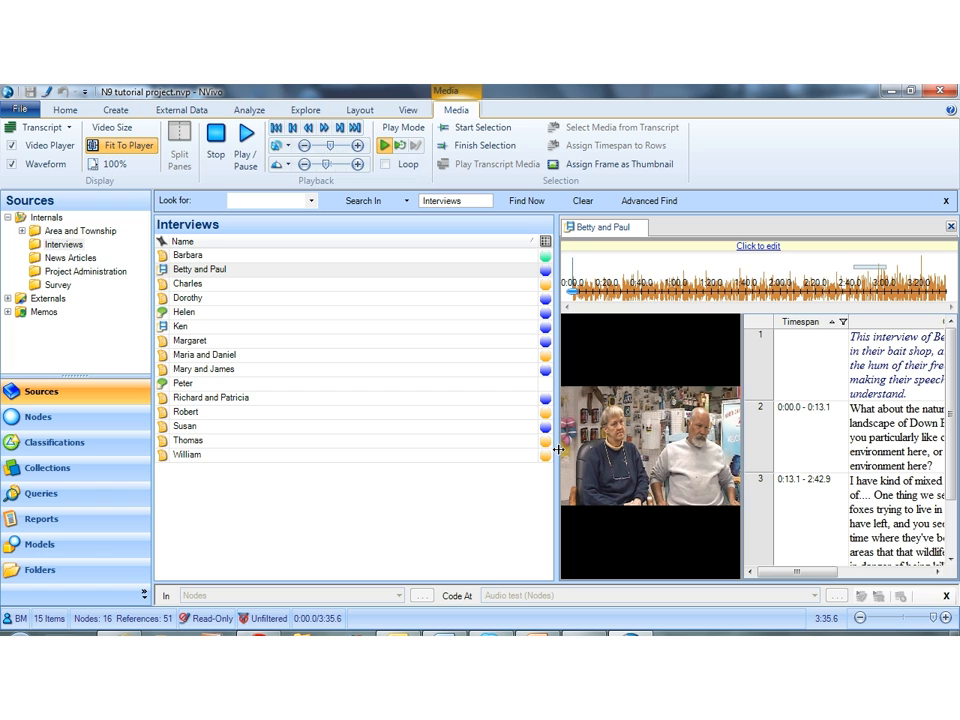
pyautogui.moveTo(557, 449); pyautogui.dragTo(422, 448)
pyautogui.moveTo(384, 448); pyautogui.dragTo(384, 448)
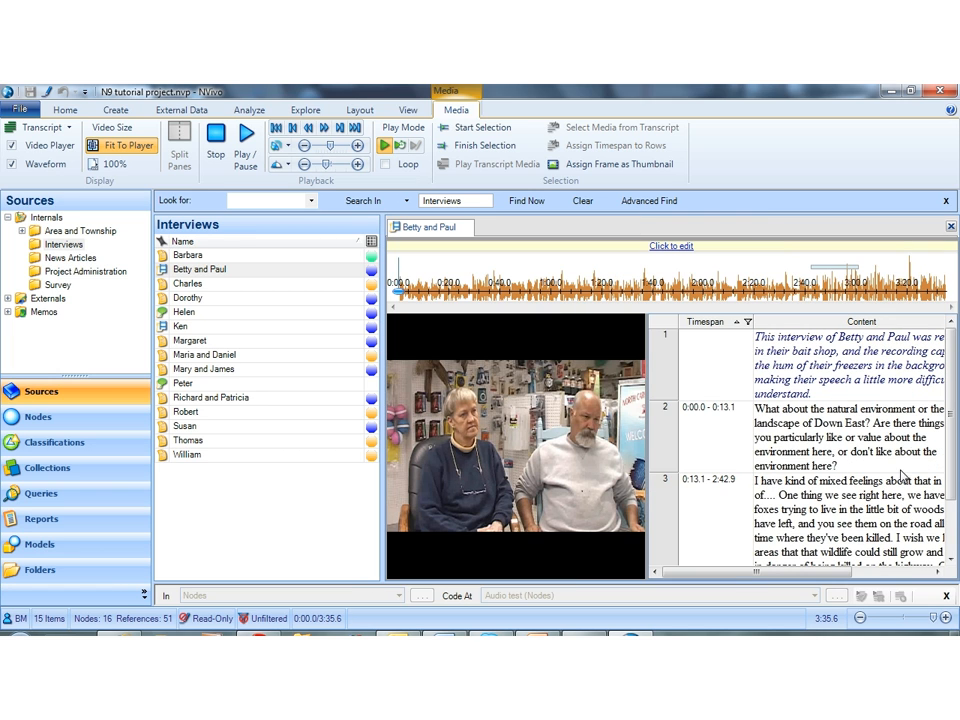
# Step: Select transcript row 2 (0:00.0 - 0:13.1), play its media and stop the playback
pyautogui.rightClick(662, 445)
pyautogui.click(691, 136)
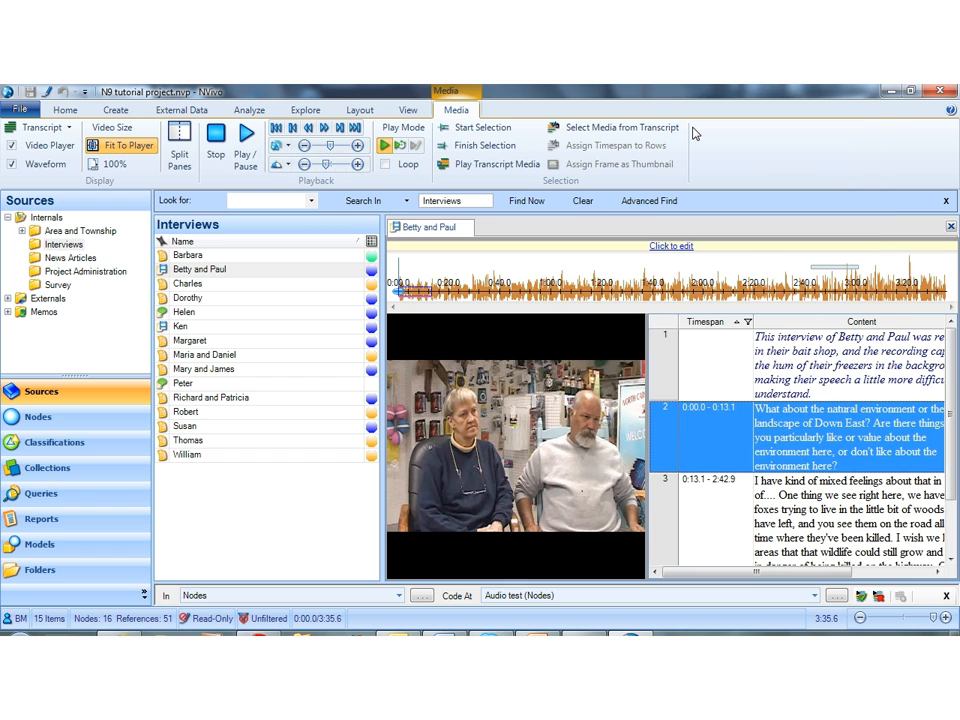
pyautogui.rightClick(669, 433)
pyautogui.moveTo(694, 312)
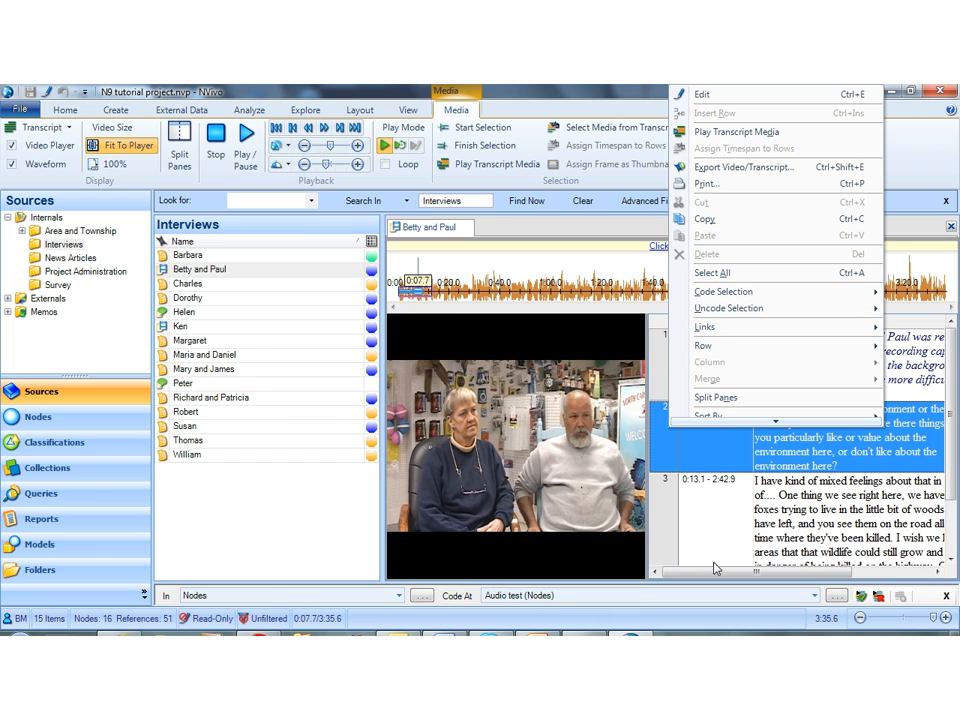
pyautogui.click(720, 488)
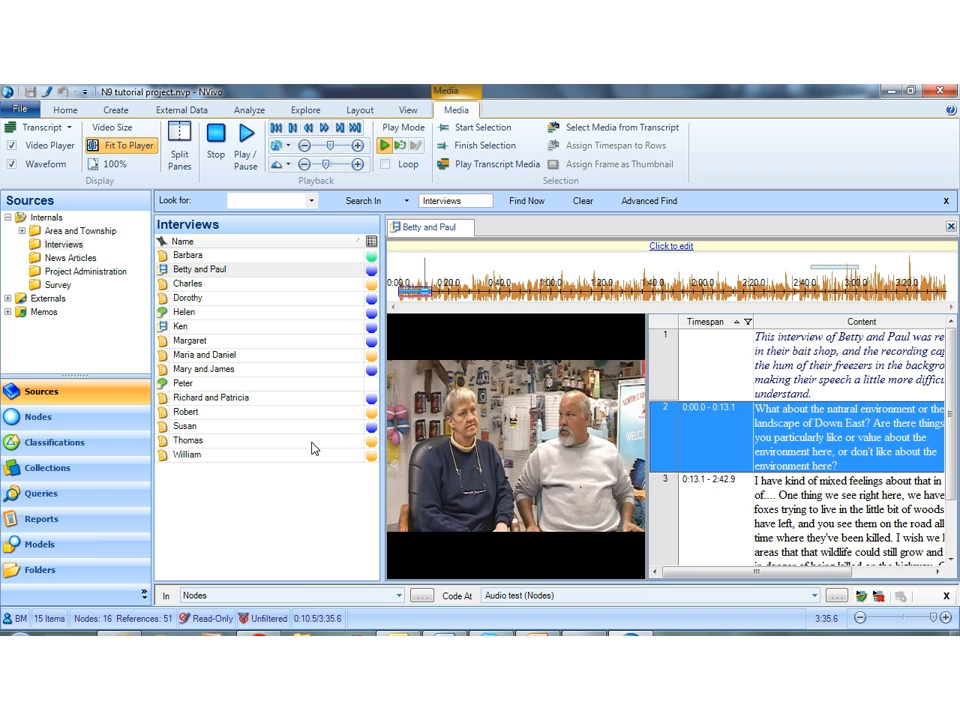
# Step: Code transcript row 2 of the video interview at the Audio test node and open the node's coded video content
pyautogui.click(120, 422)
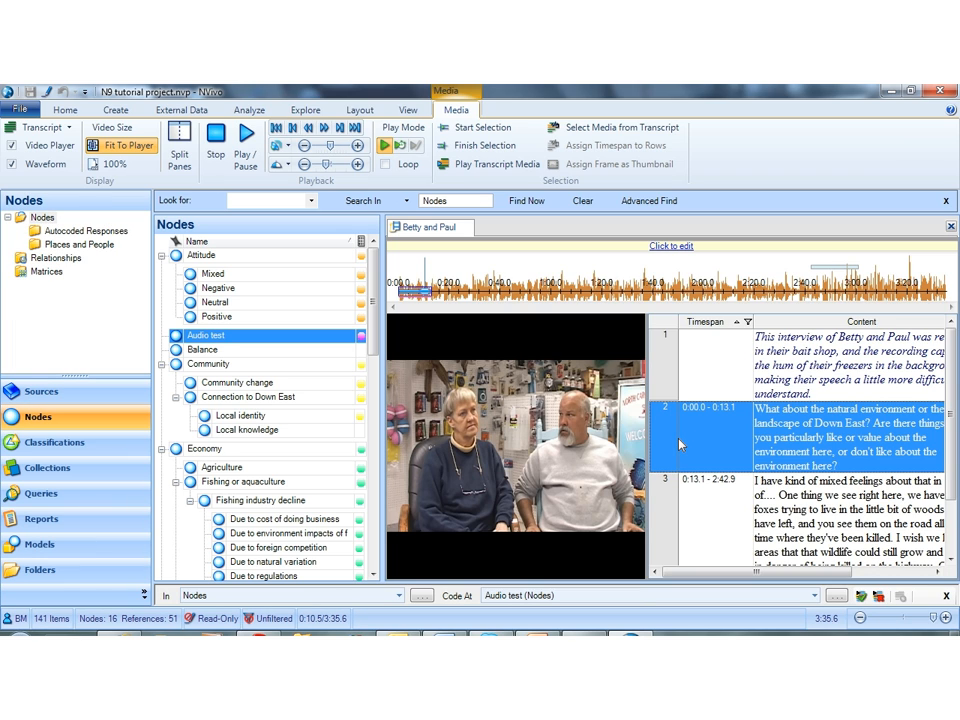
pyautogui.moveTo(674, 447); pyautogui.dragTo(274, 343)
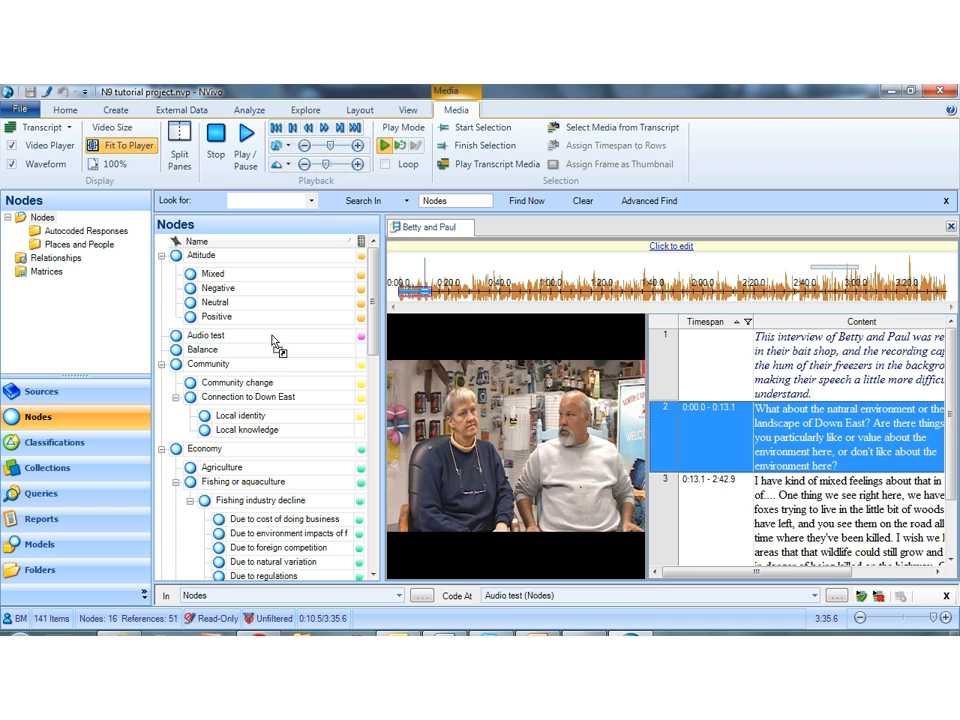
pyautogui.click(176, 339)
pyautogui.doubleClick(176, 339)
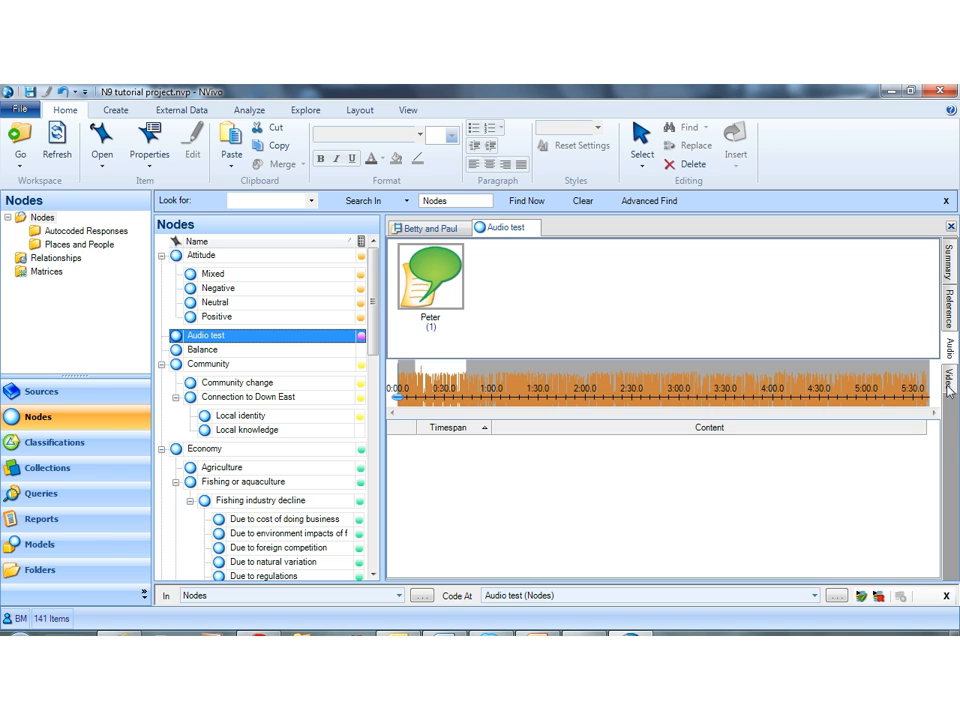
pyautogui.click(948, 378)
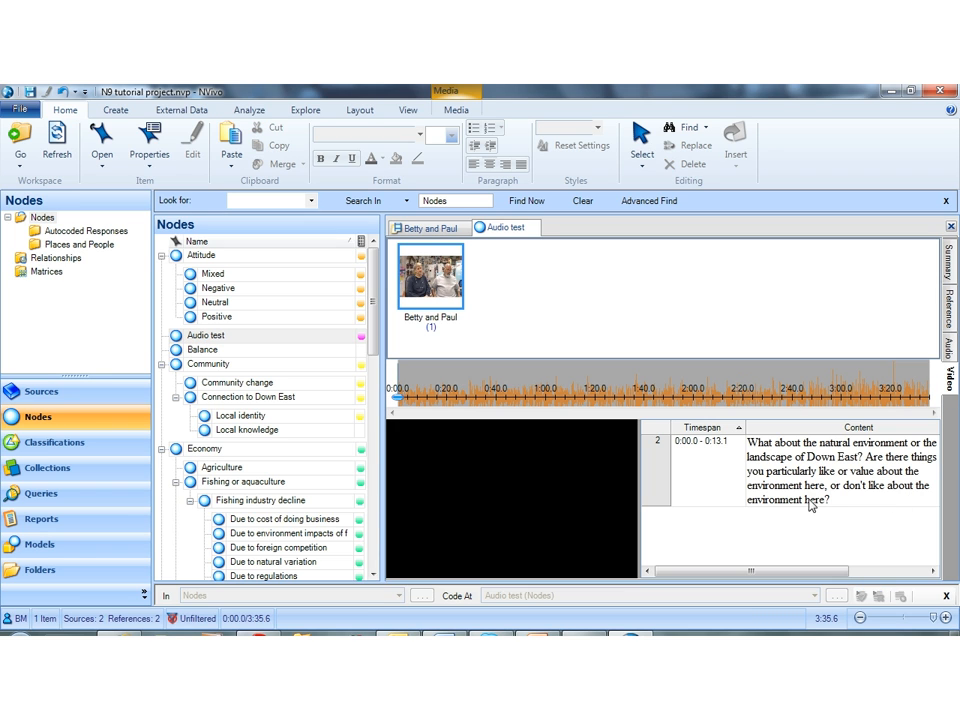